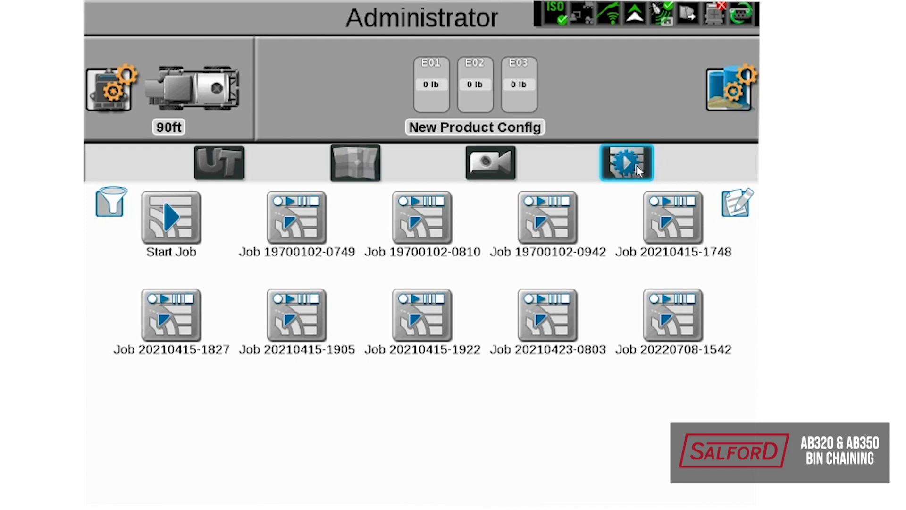
Step: Open the controller's Diagnostics System Information on the Bin Level Sensors page
{"action": "left_click", "coordinate": [231, 173]}
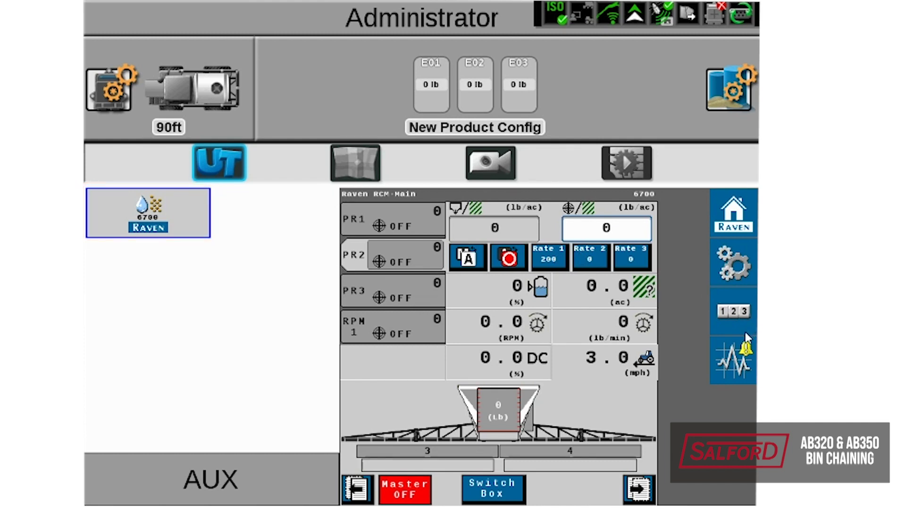
{"action": "left_click", "coordinate": [735, 370]}
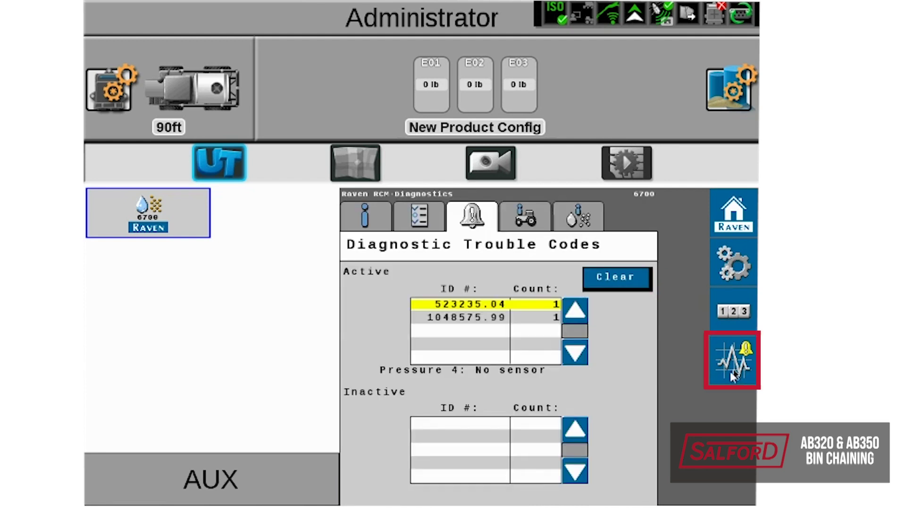
{"action": "left_click", "coordinate": [374, 217]}
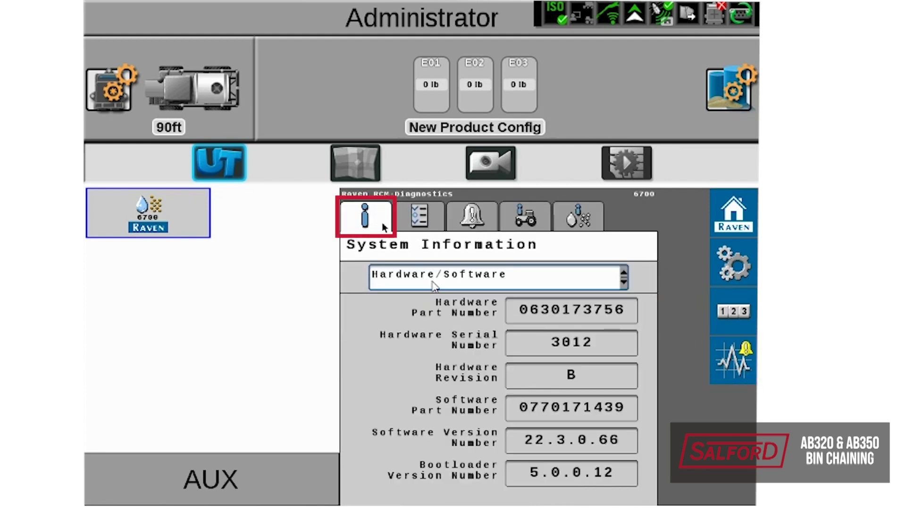
{"action": "left_click", "coordinate": [456, 279]}
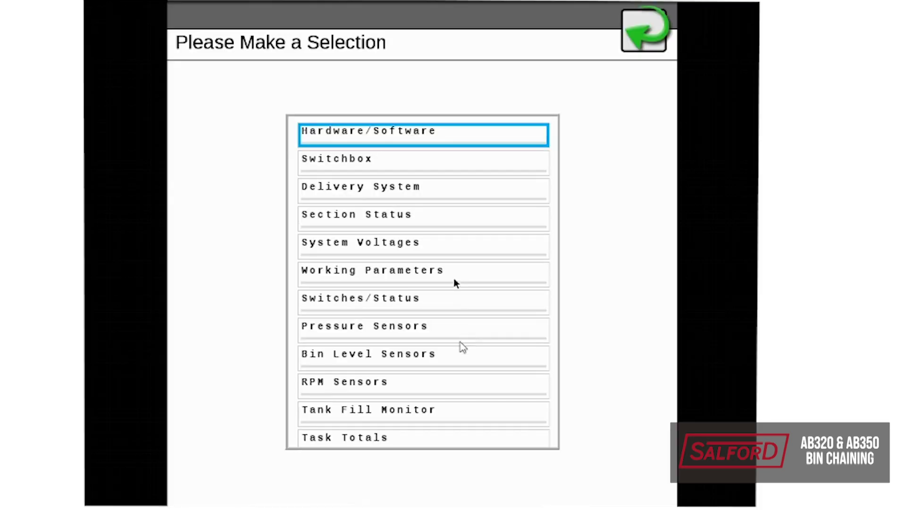
{"action": "left_click", "coordinate": [419, 359]}
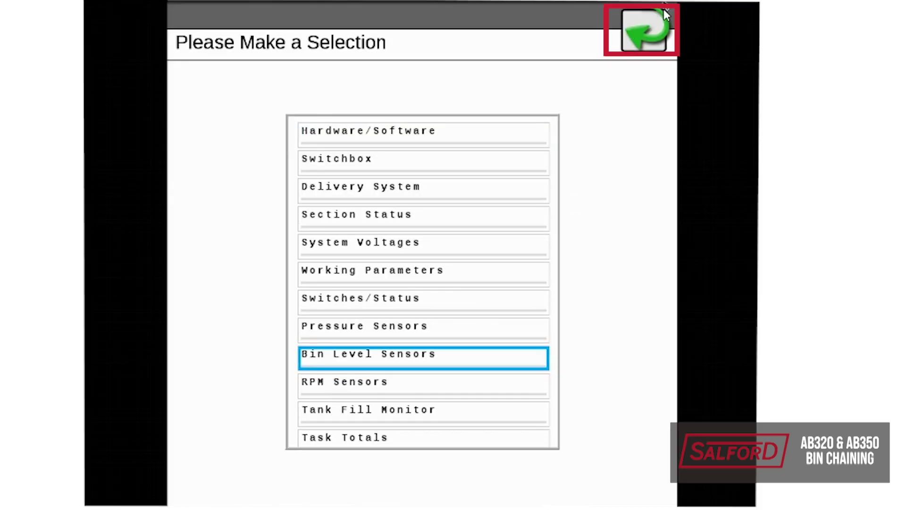
{"action": "left_click", "coordinate": [652, 26]}
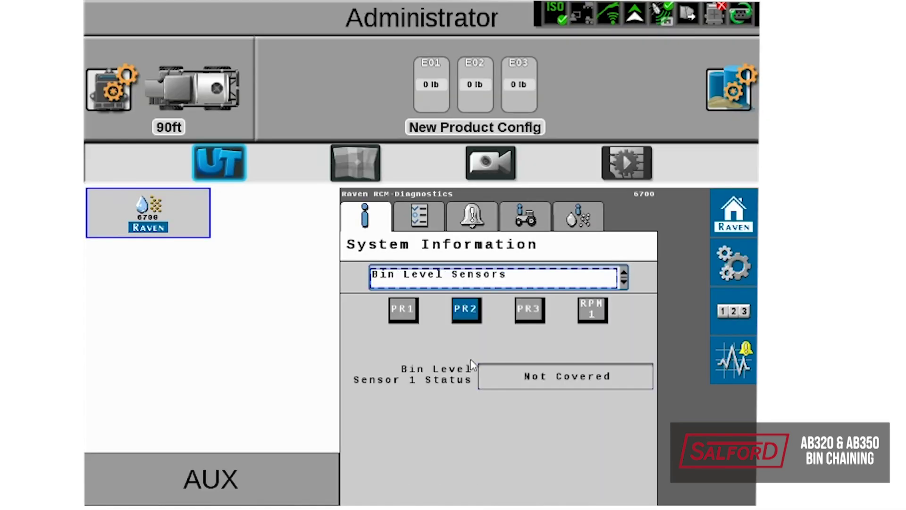
Step: Check that the PR1, PR2 and PR3 bin level sensors read Not Covered
{"action": "left_click", "coordinate": [404, 311]}
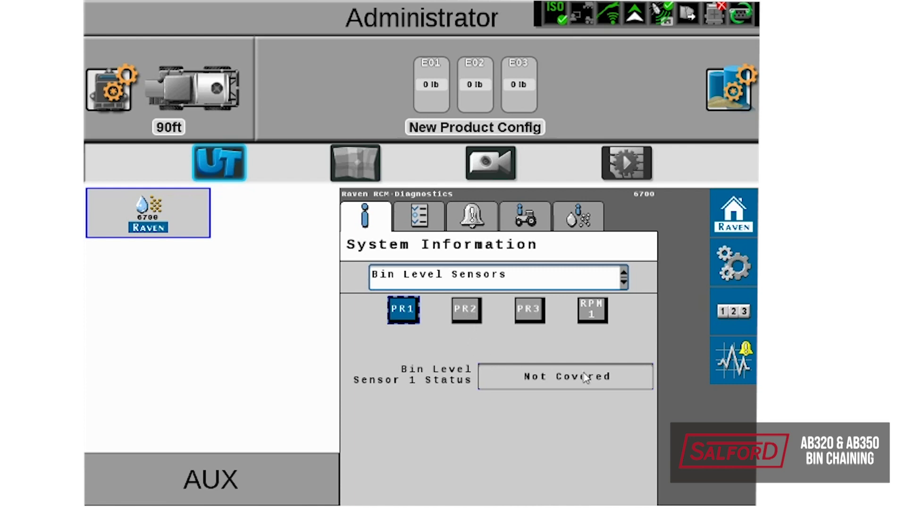
{"action": "left_click", "coordinate": [473, 314]}
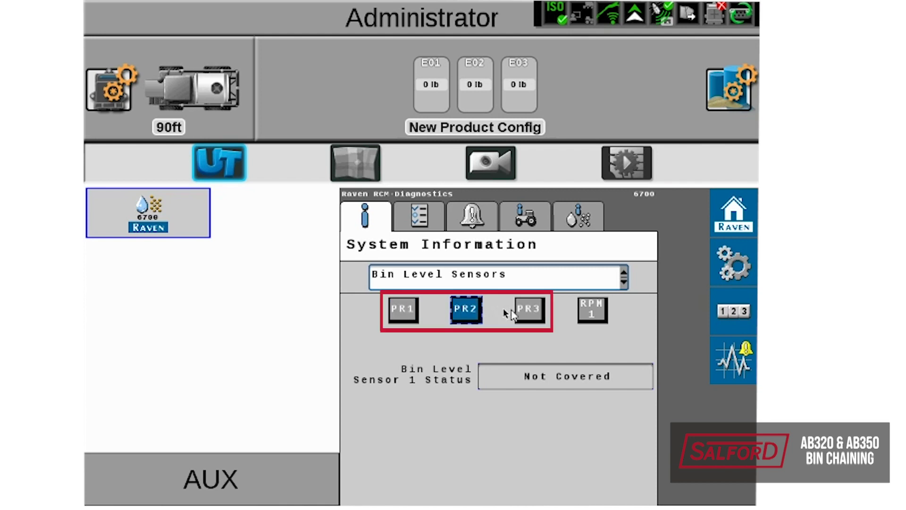
{"action": "left_click", "coordinate": [526, 310]}
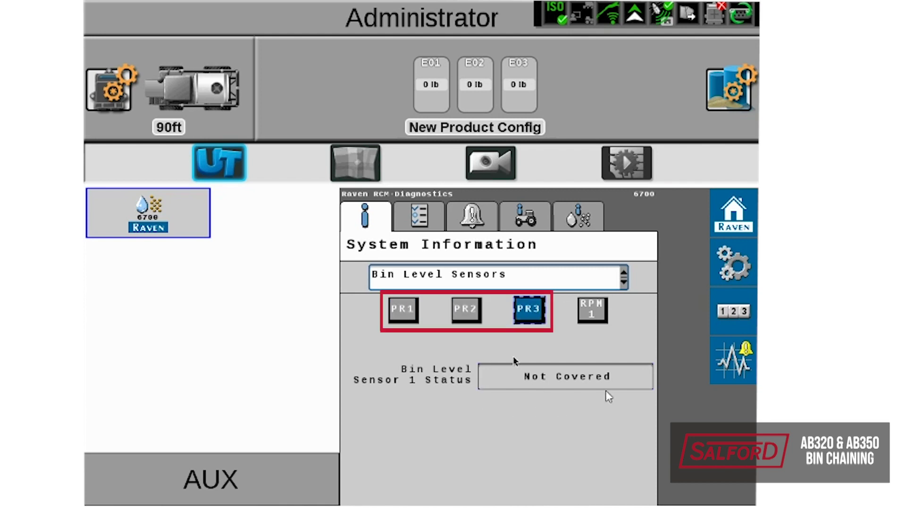
{"action": "left_click", "coordinate": [411, 312]}
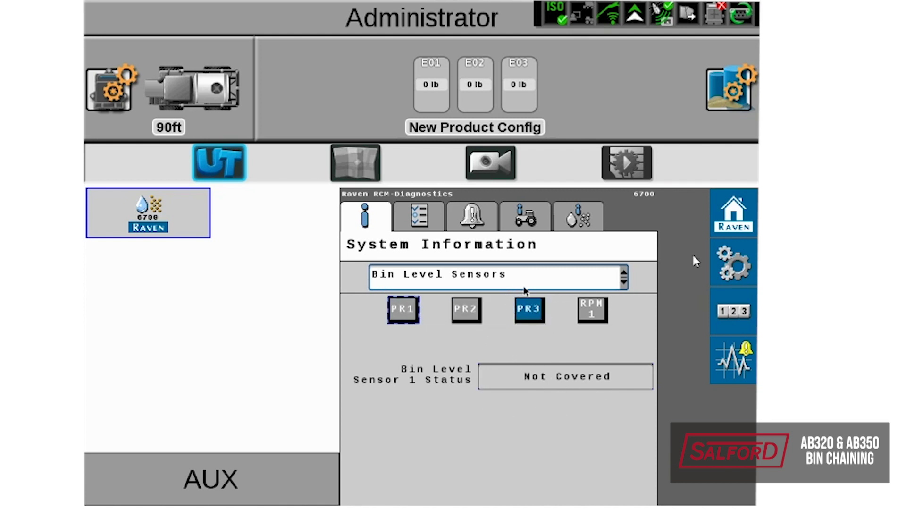
Step: Return to the controller's main screen and start a new job from Jobs
{"action": "left_click", "coordinate": [731, 225]}
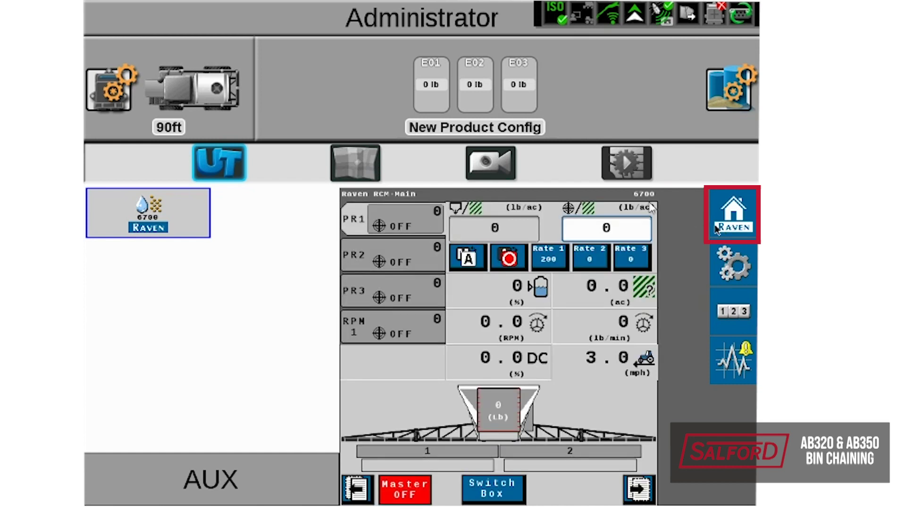
{"action": "left_click", "coordinate": [633, 164]}
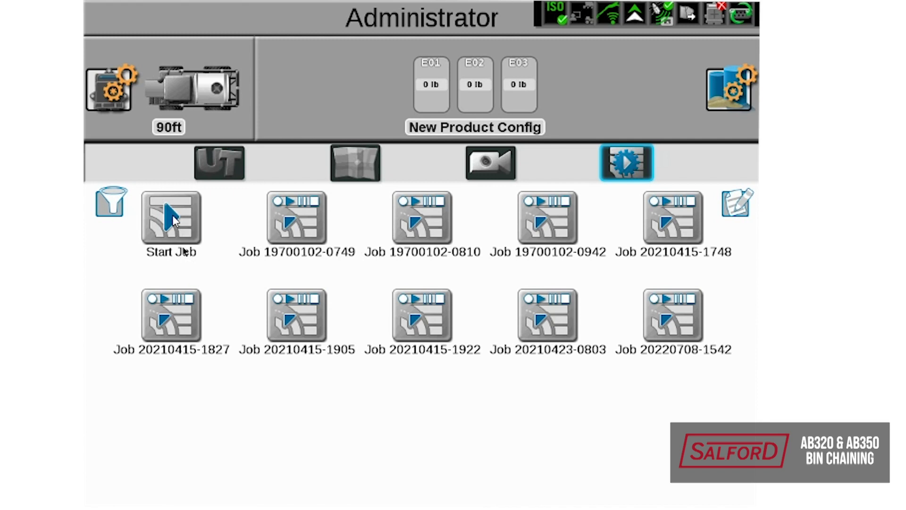
{"action": "left_click", "coordinate": [172, 217]}
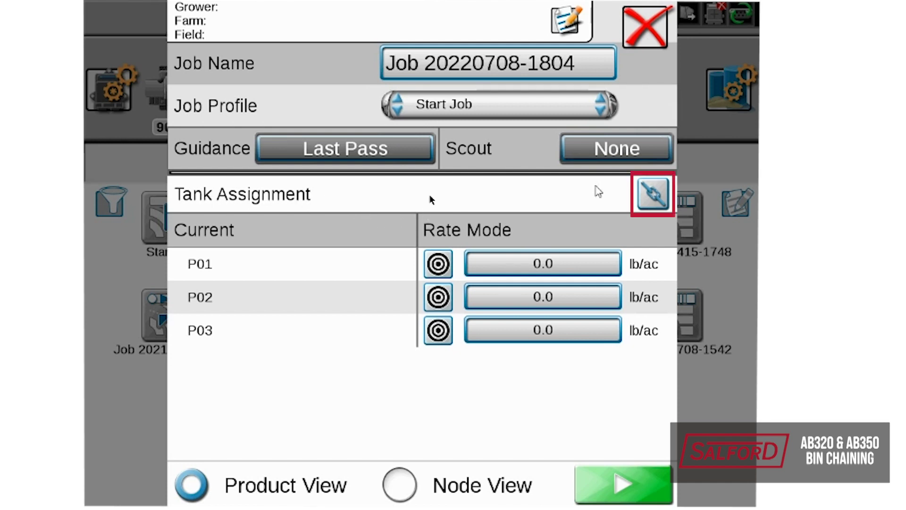
Step: Enable Manual Group and create a bin chain with E02: P02 as primary product
{"action": "left_click", "coordinate": [652, 195]}
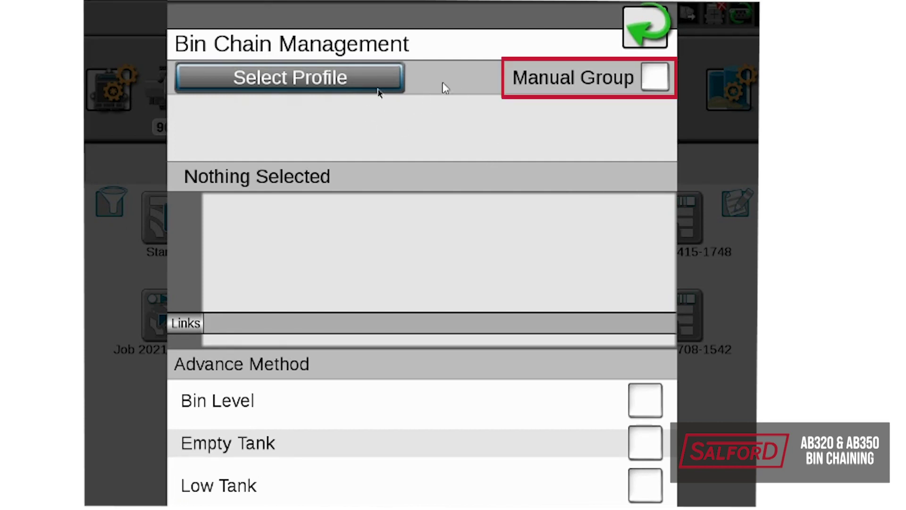
{"action": "left_click", "coordinate": [654, 75]}
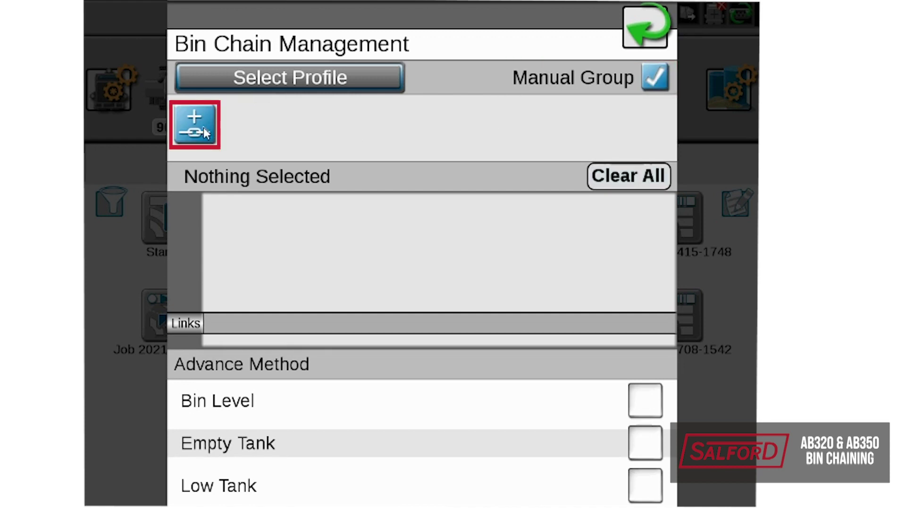
{"action": "left_click", "coordinate": [204, 131]}
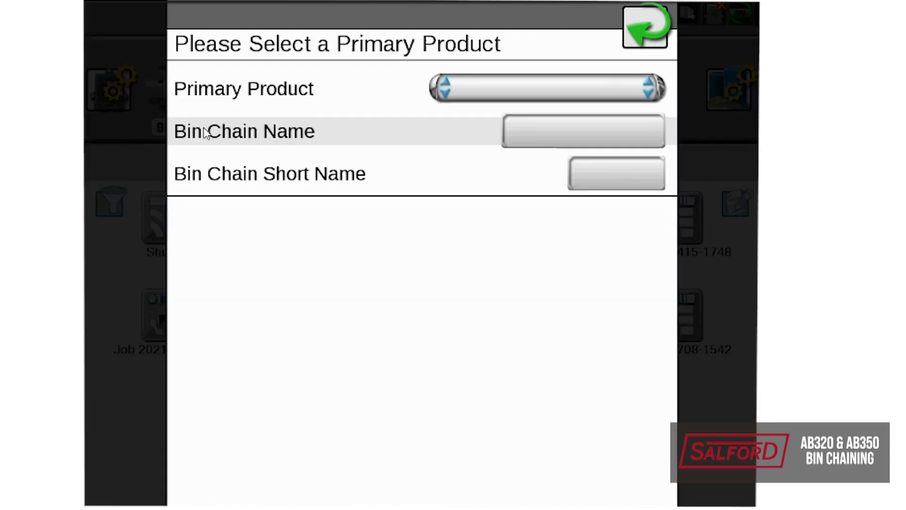
{"action": "left_click", "coordinate": [449, 92]}
{"action": "left_click", "coordinate": [509, 121]}
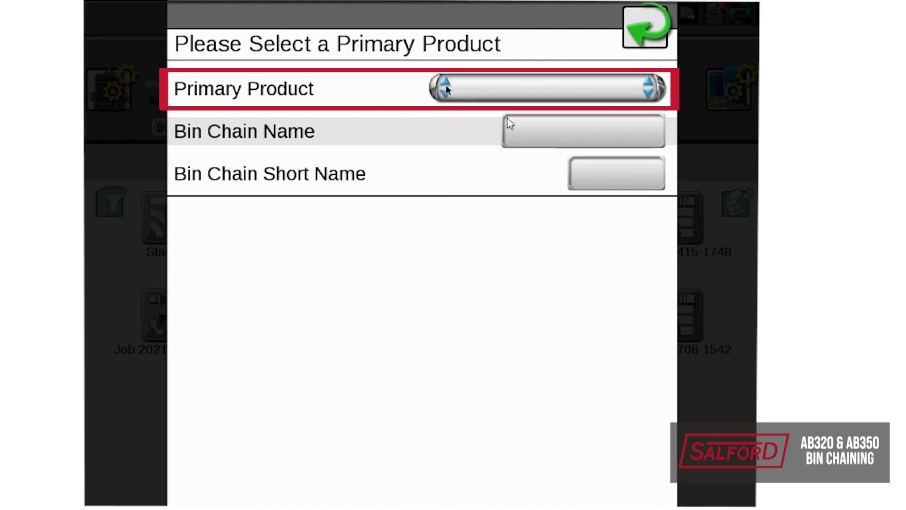
{"action": "left_click", "coordinate": [471, 94]}
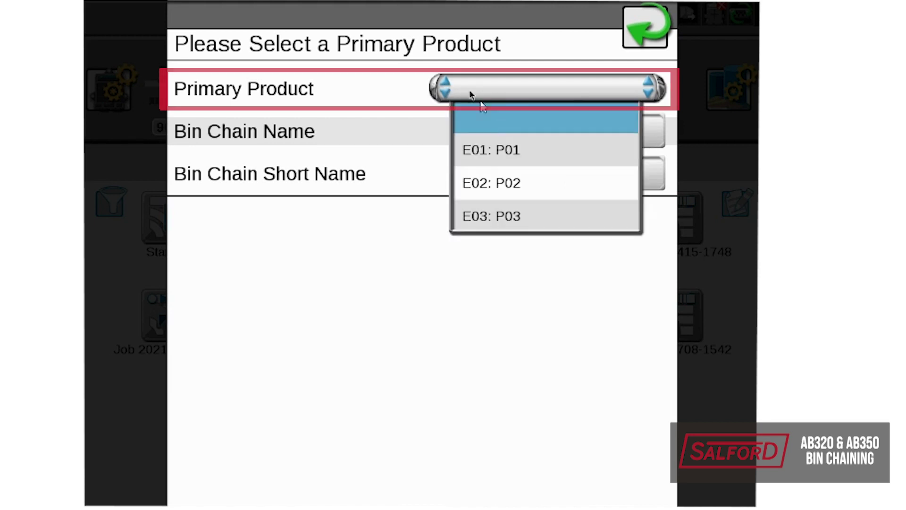
{"action": "left_click", "coordinate": [510, 189]}
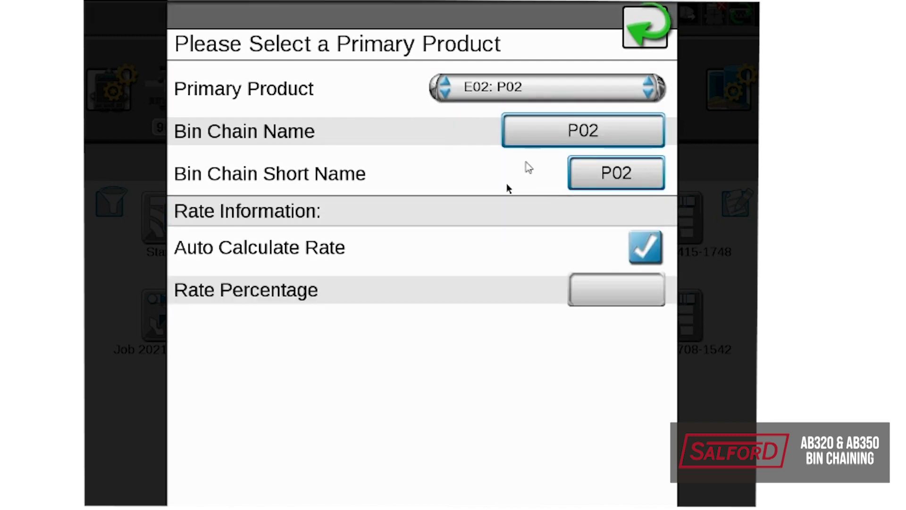
{"action": "left_click", "coordinate": [646, 38]}
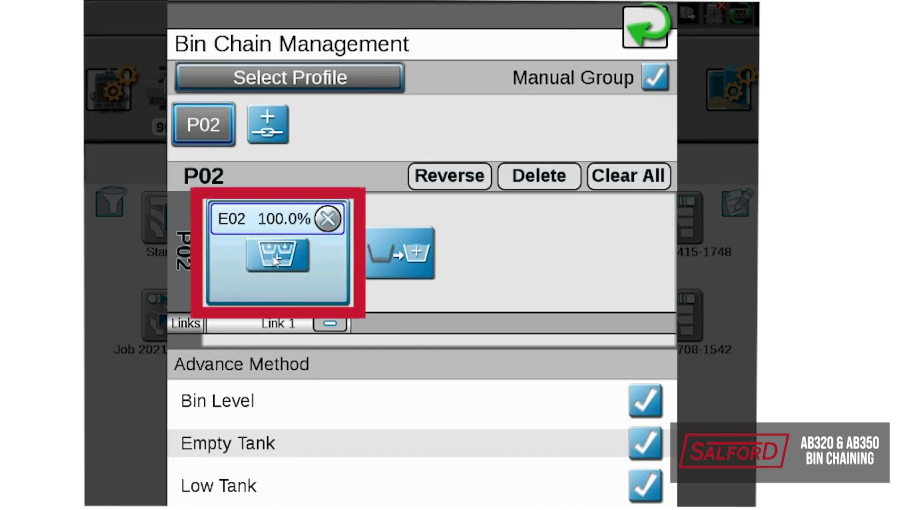
Step: Add E01: P01 as Link 2 of the P02 chain, accepting the caution and unfiltering products
{"action": "left_click", "coordinate": [402, 258]}
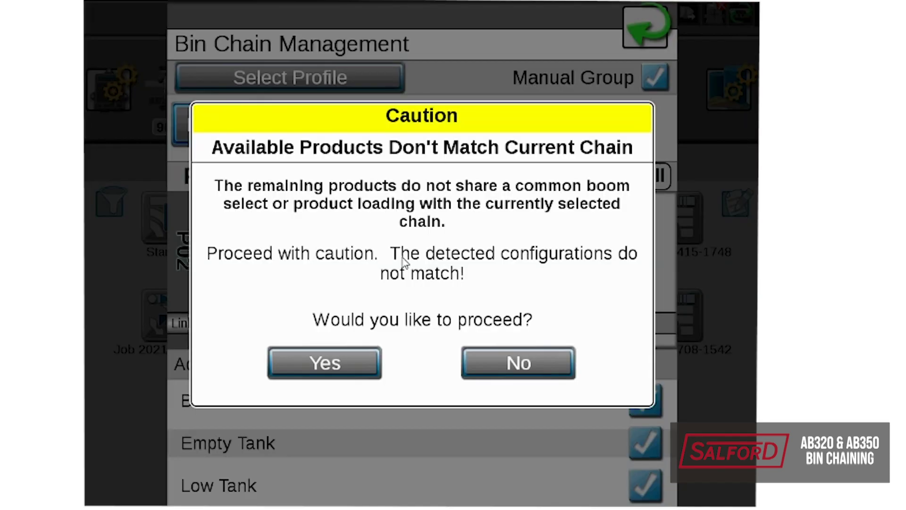
{"action": "left_click", "coordinate": [355, 371]}
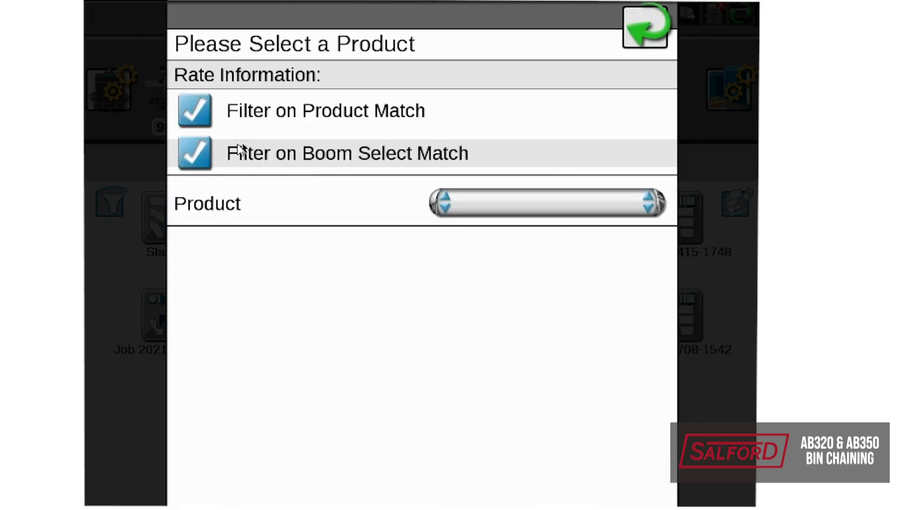
{"action": "left_click", "coordinate": [198, 153]}
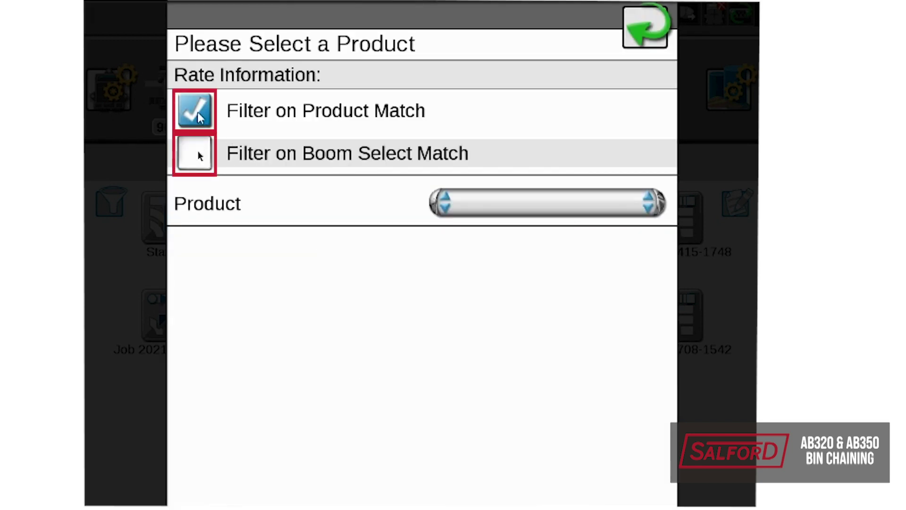
{"action": "left_click", "coordinate": [222, 116]}
{"action": "left_click", "coordinate": [470, 206]}
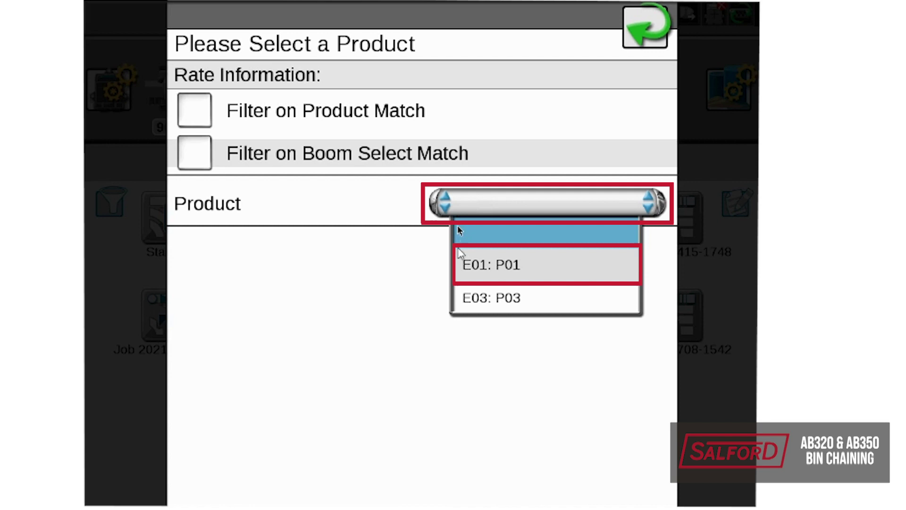
{"action": "left_click", "coordinate": [508, 273]}
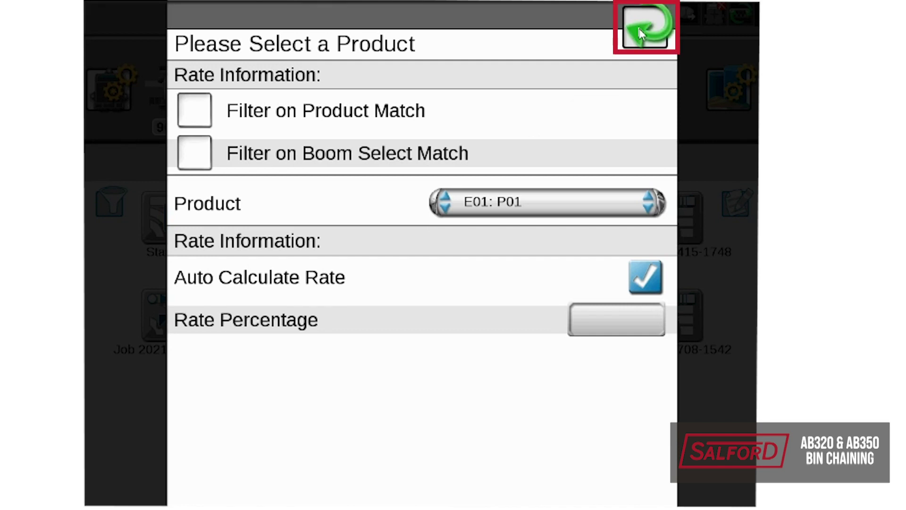
{"action": "left_click", "coordinate": [640, 33]}
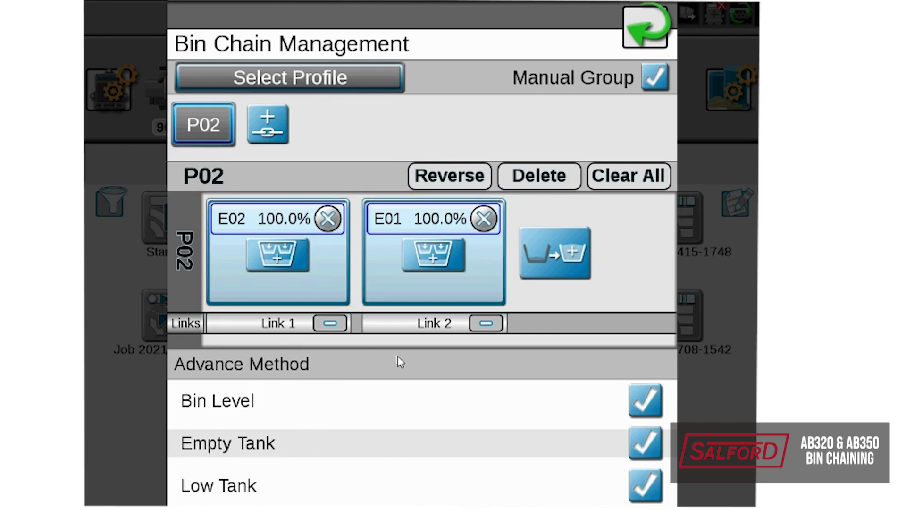
Step: Uncheck Low Tank and Empty Tank so P02 advances by Bin Level only
{"action": "left_click", "coordinate": [655, 495]}
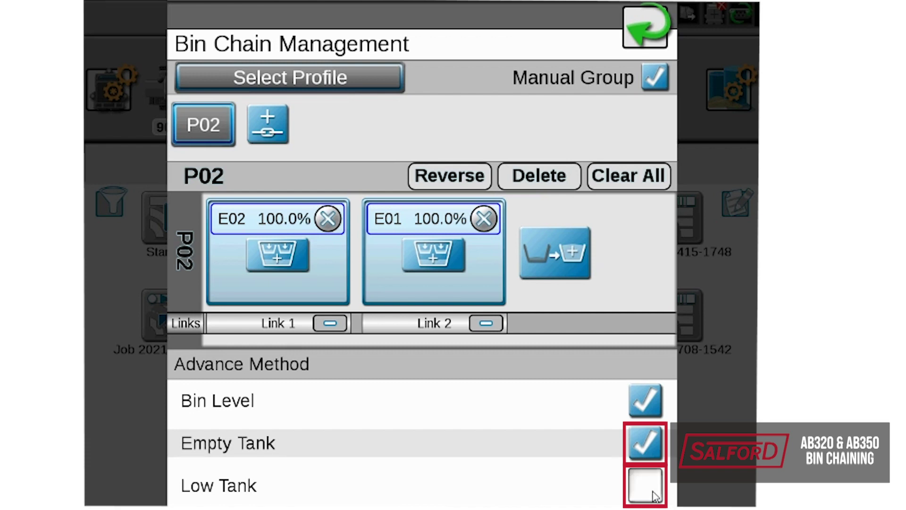
{"action": "left_click", "coordinate": [649, 448]}
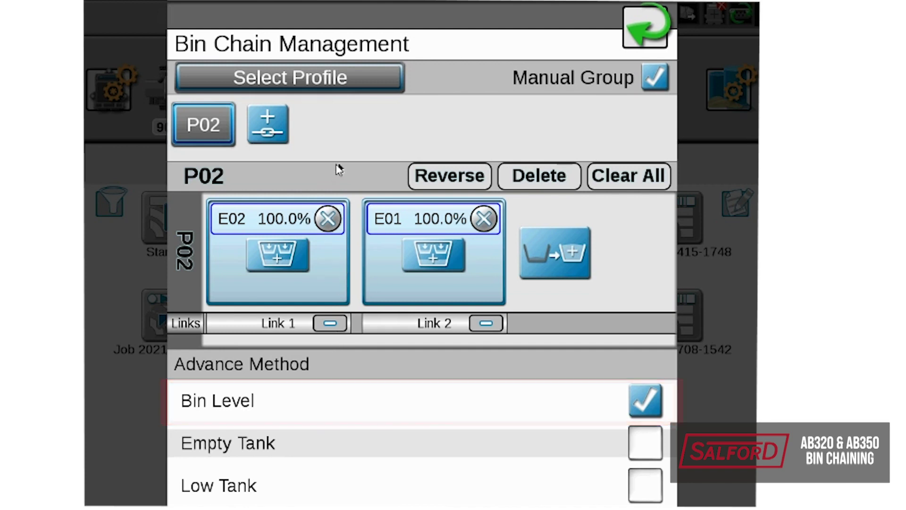
Step: Create a new bin chain profile named 'Chained'
{"action": "left_click", "coordinate": [345, 81]}
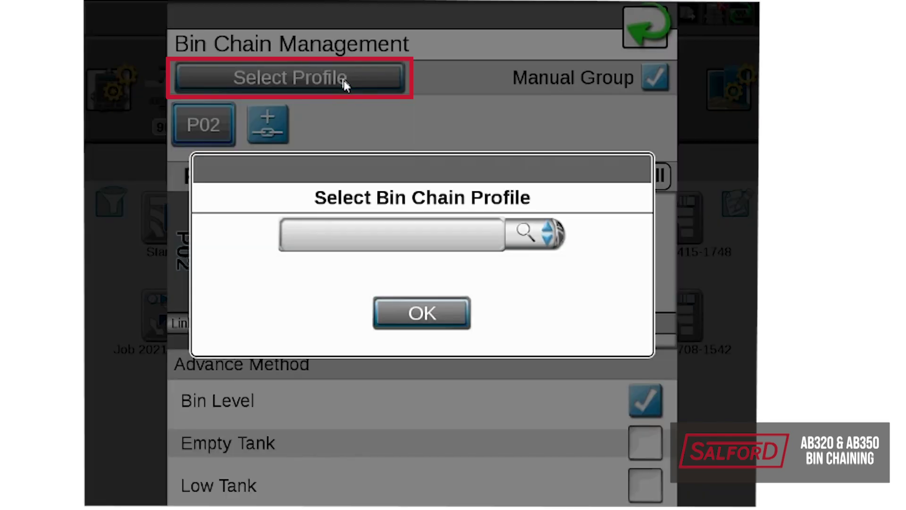
{"action": "left_click", "coordinate": [538, 234]}
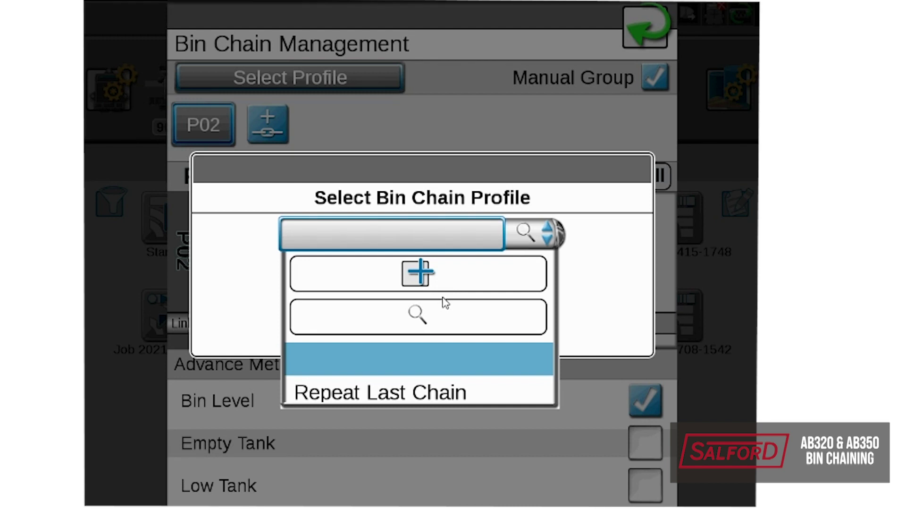
{"action": "left_click", "coordinate": [422, 278]}
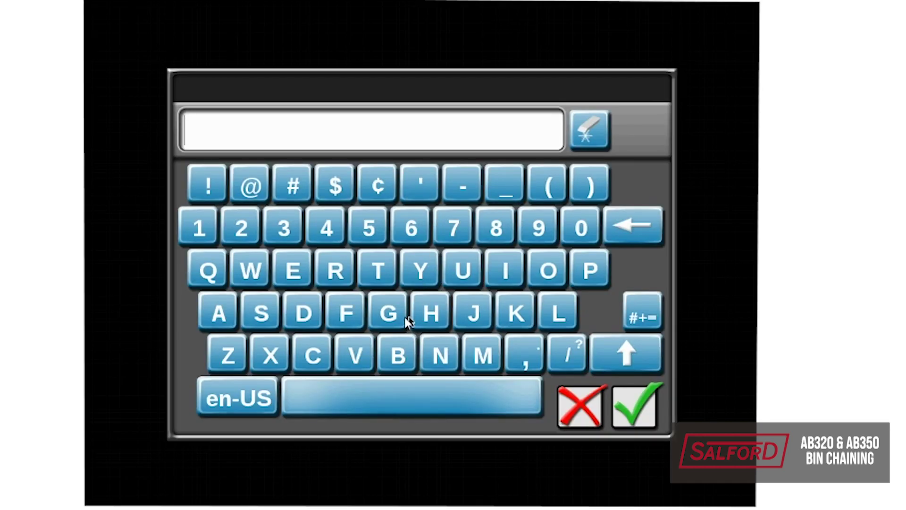
{"action": "left_click", "coordinate": [312, 354]}
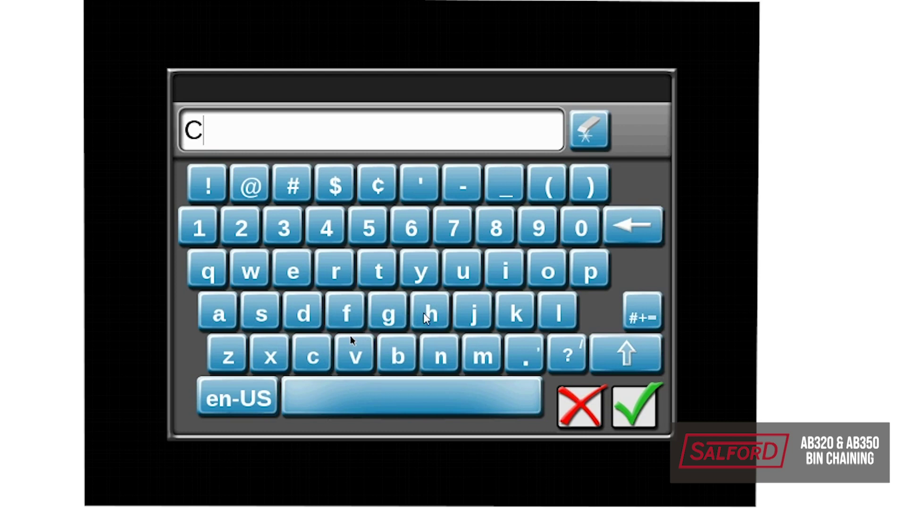
{"action": "left_click", "coordinate": [428, 315]}
{"action": "left_click", "coordinate": [227, 321]}
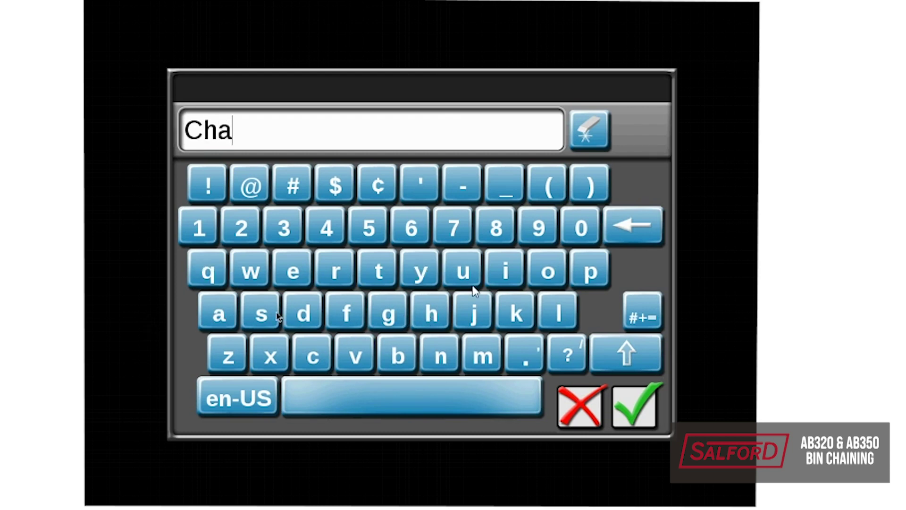
{"action": "left_click", "coordinate": [512, 268]}
{"action": "left_click", "coordinate": [440, 355]}
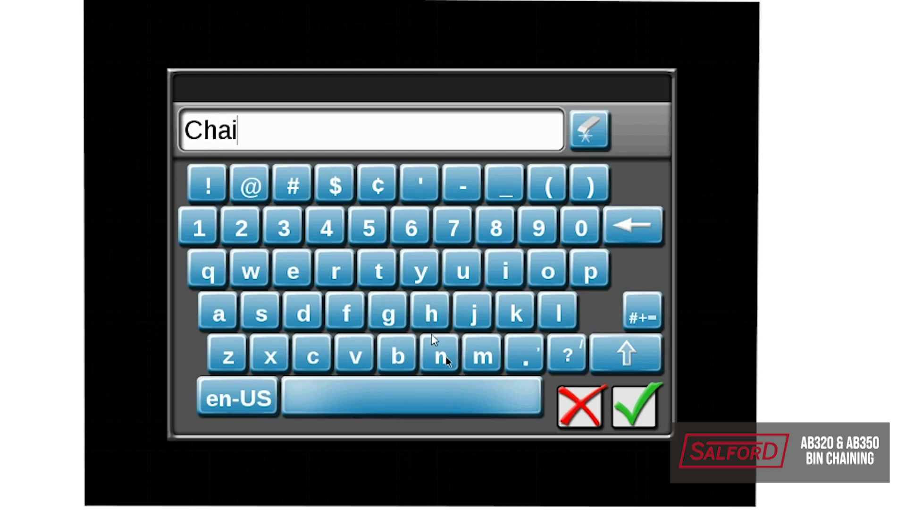
{"action": "left_click", "coordinate": [293, 270]}
{"action": "left_click", "coordinate": [304, 312]}
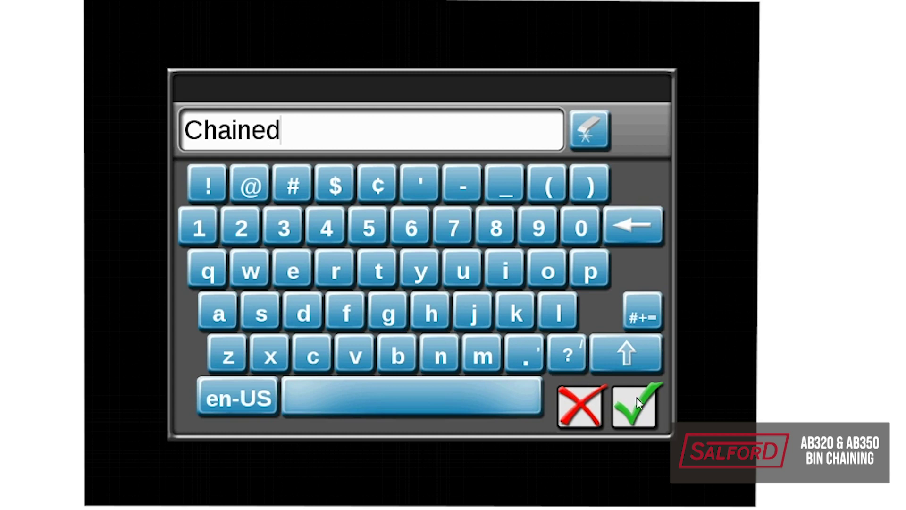
{"action": "left_click", "coordinate": [639, 403]}
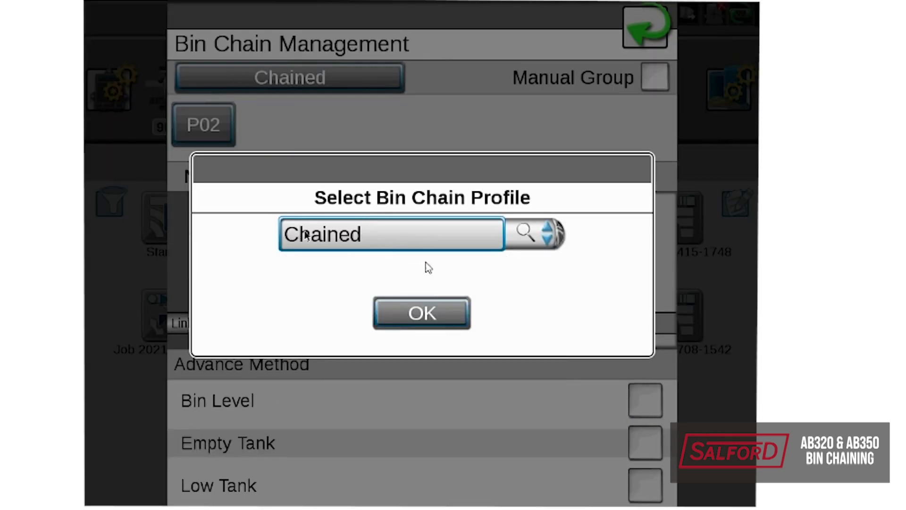
Step: Keep Chained selected in the profile list and accept it with OK
{"action": "left_click", "coordinate": [528, 234]}
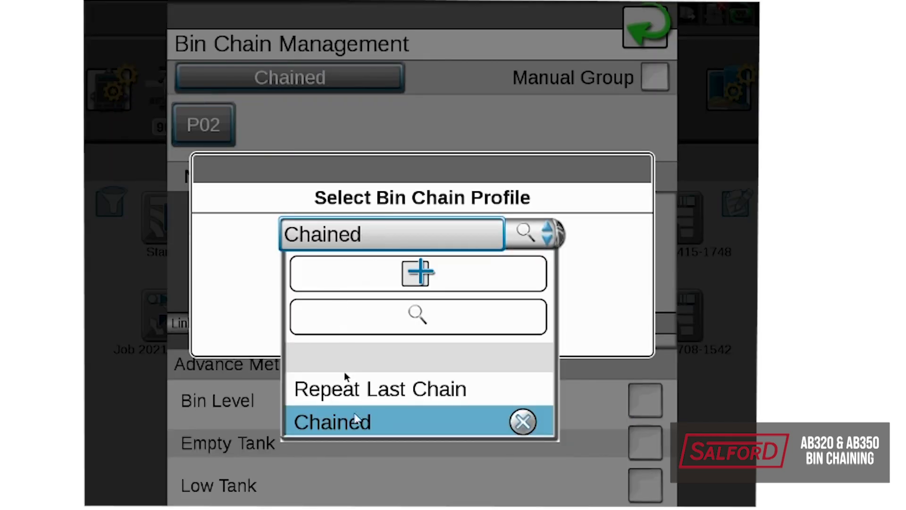
{"action": "left_click", "coordinate": [555, 293]}
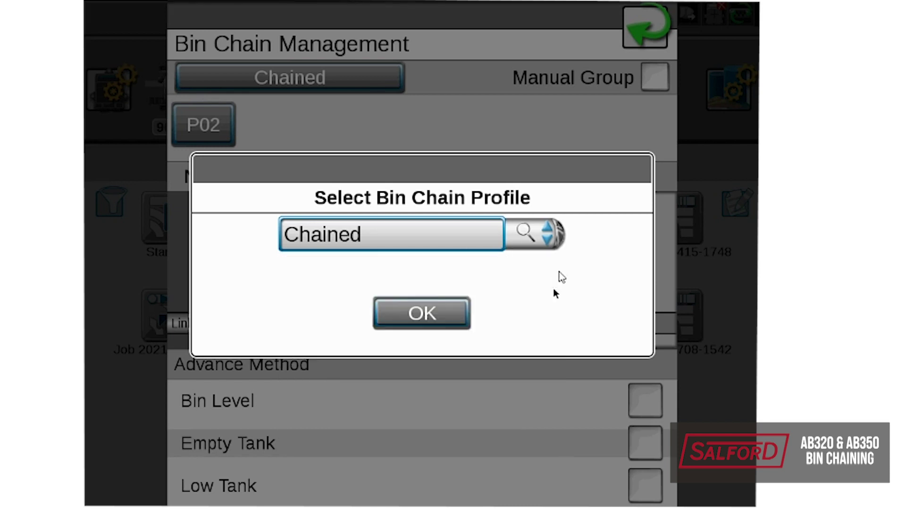
{"action": "left_click", "coordinate": [459, 313]}
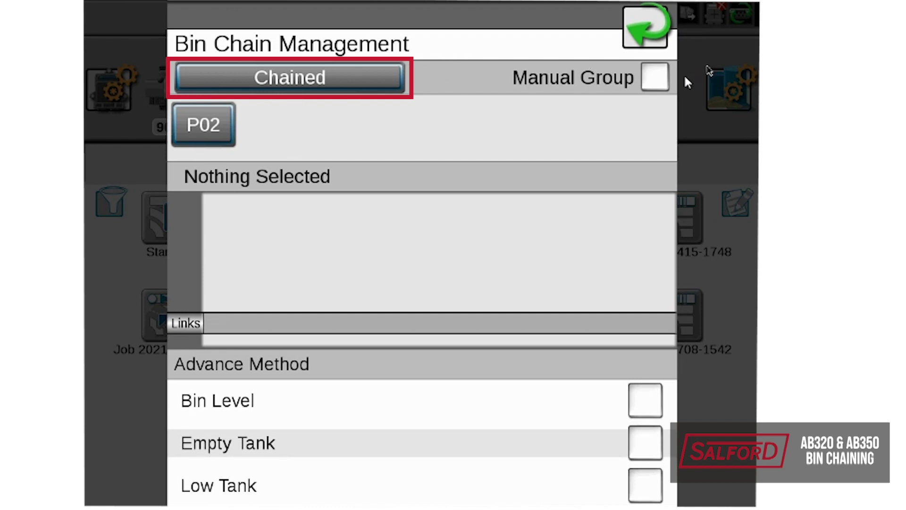
Step: Enable Manual Group, confirm P02's E02-then-E01 chain, and return to job setup
{"action": "left_click", "coordinate": [655, 77]}
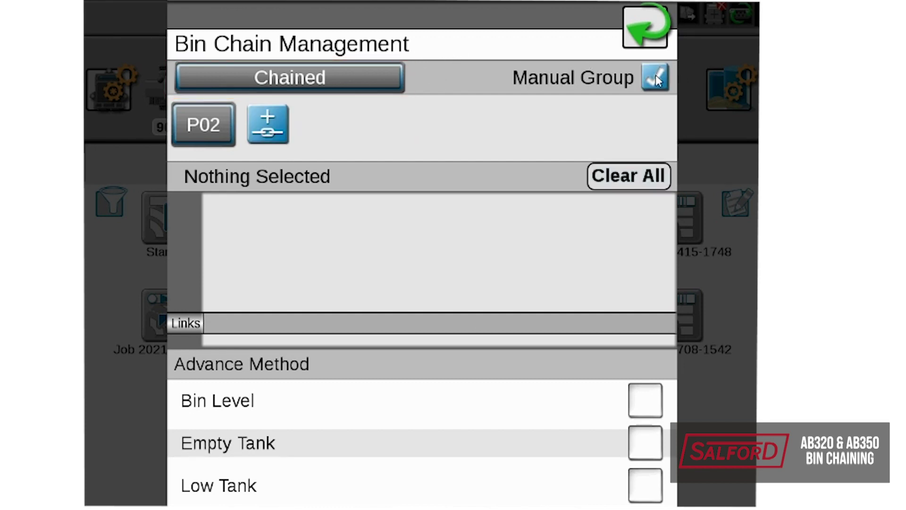
{"action": "left_click", "coordinate": [209, 131]}
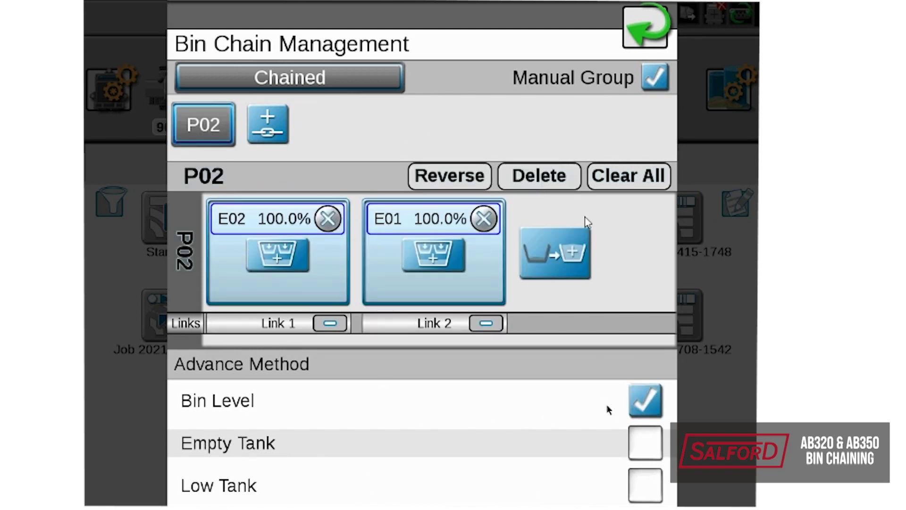
{"action": "left_click", "coordinate": [660, 41]}
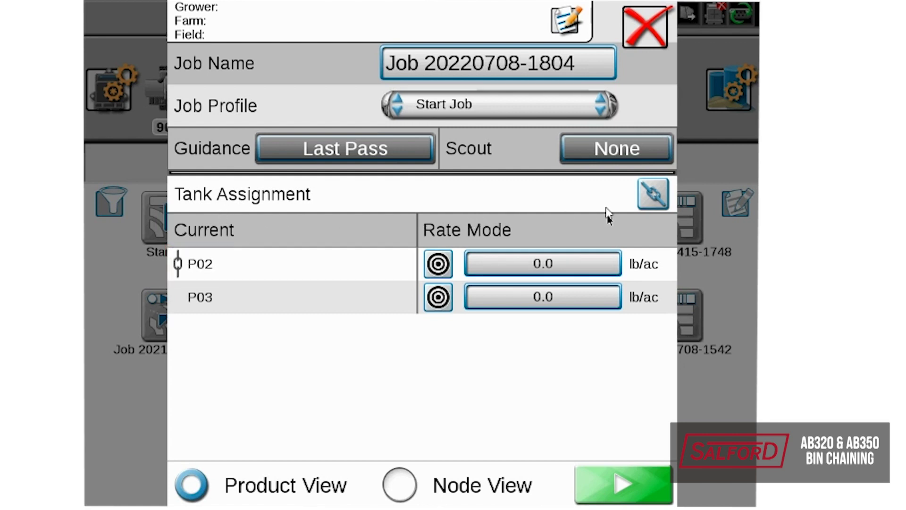
Step: Clear the job's bin chain profile by choosing the blank entry, then return to job setup
{"action": "left_click", "coordinate": [653, 193]}
{"action": "left_click", "coordinate": [313, 80]}
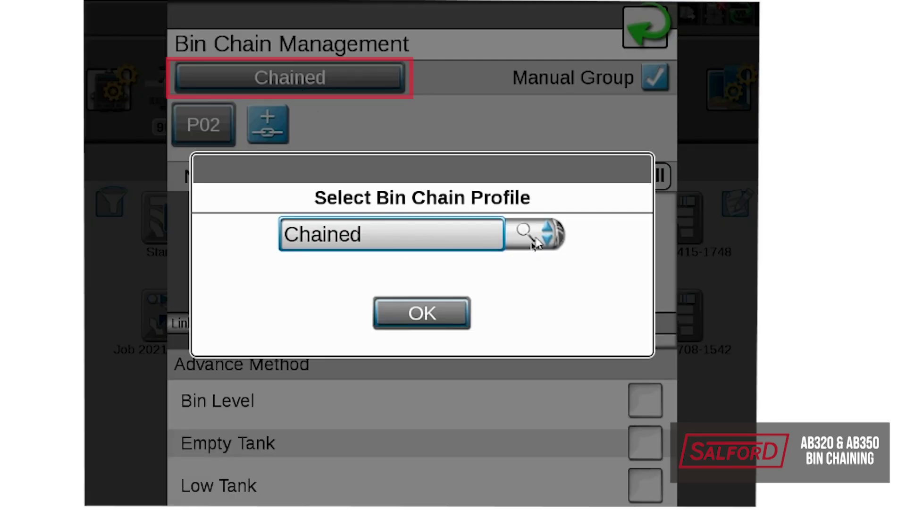
{"action": "left_click", "coordinate": [546, 238]}
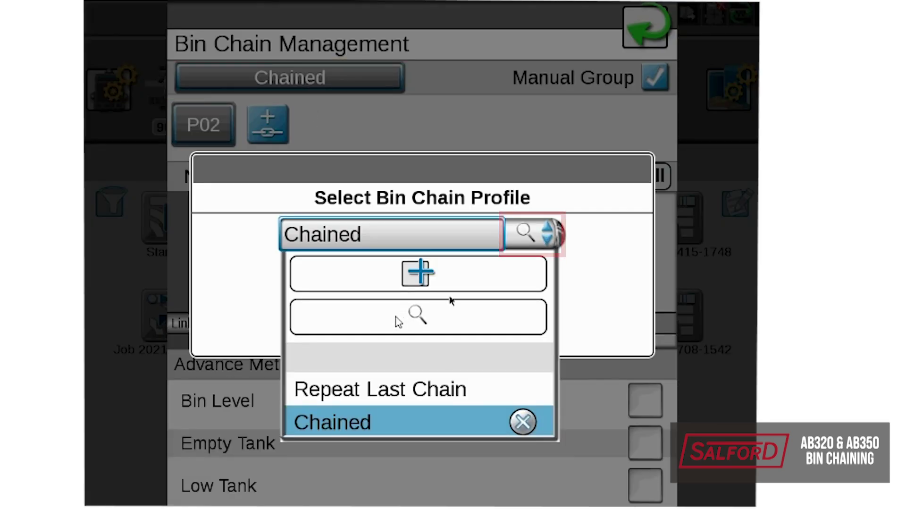
{"action": "left_click", "coordinate": [348, 363]}
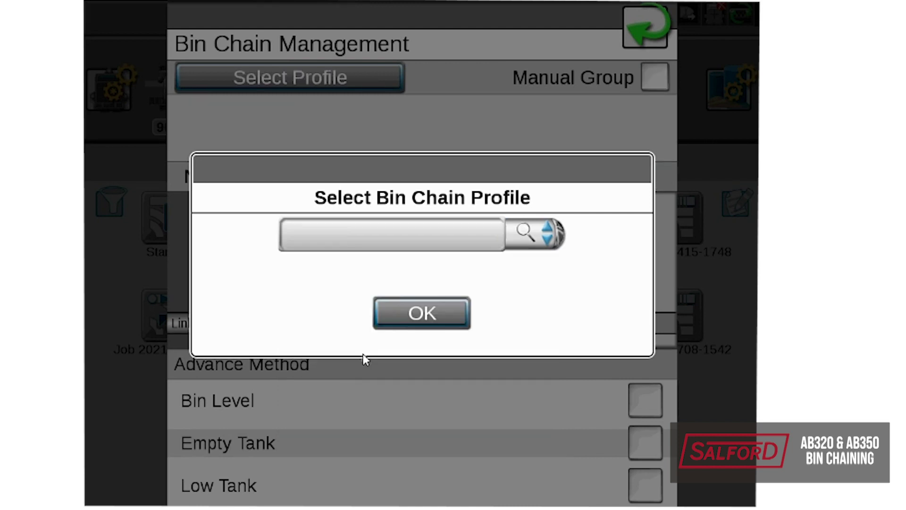
{"action": "left_click", "coordinate": [406, 321]}
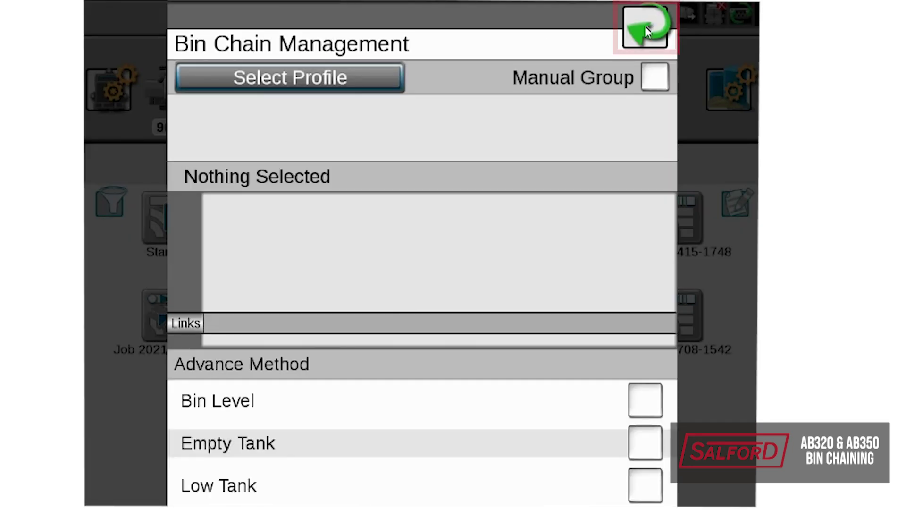
{"action": "left_click", "coordinate": [645, 30]}
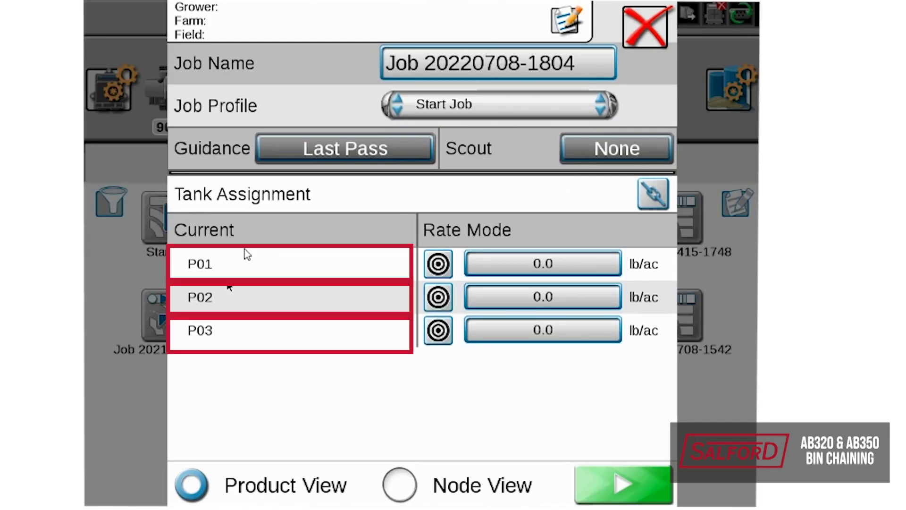
Step: Reapply the Chained bin chain profile to the job and return to job setup
{"action": "left_click", "coordinate": [654, 195]}
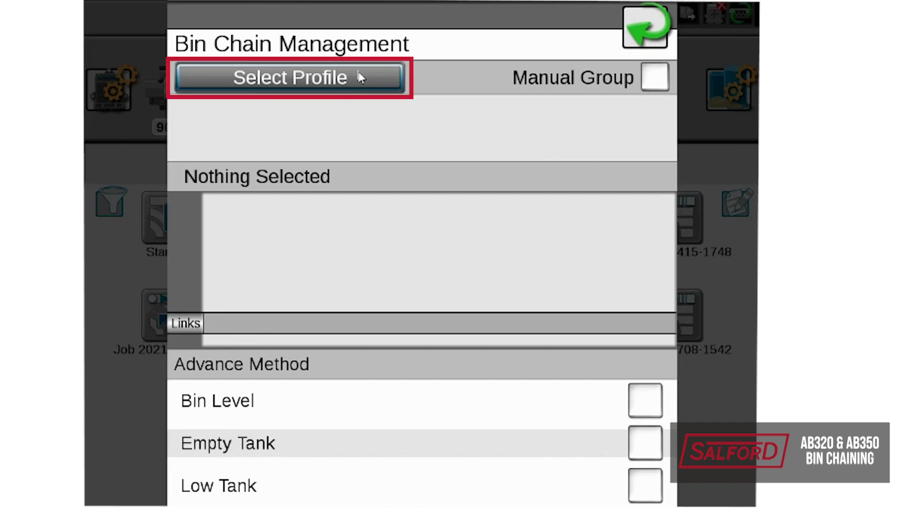
{"action": "left_click", "coordinate": [361, 77]}
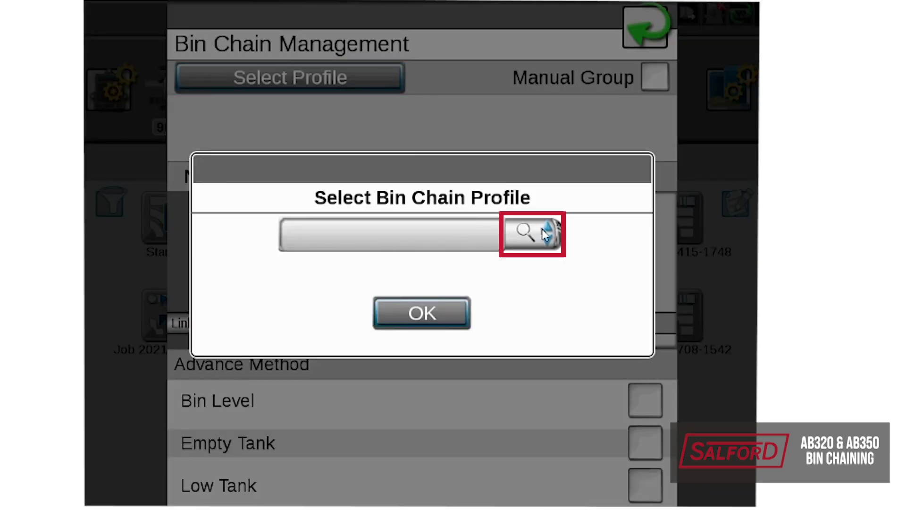
{"action": "left_click", "coordinate": [495, 249]}
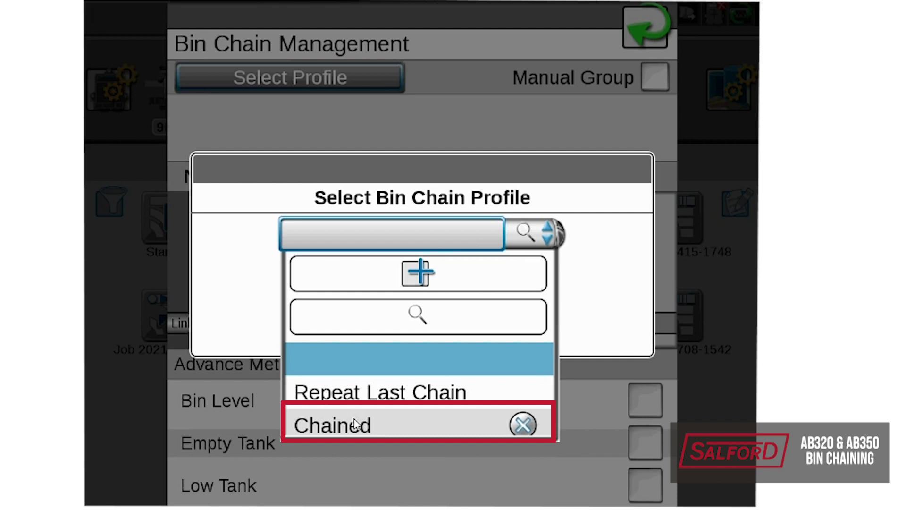
{"action": "left_click", "coordinate": [396, 416]}
{"action": "left_click", "coordinate": [422, 313]}
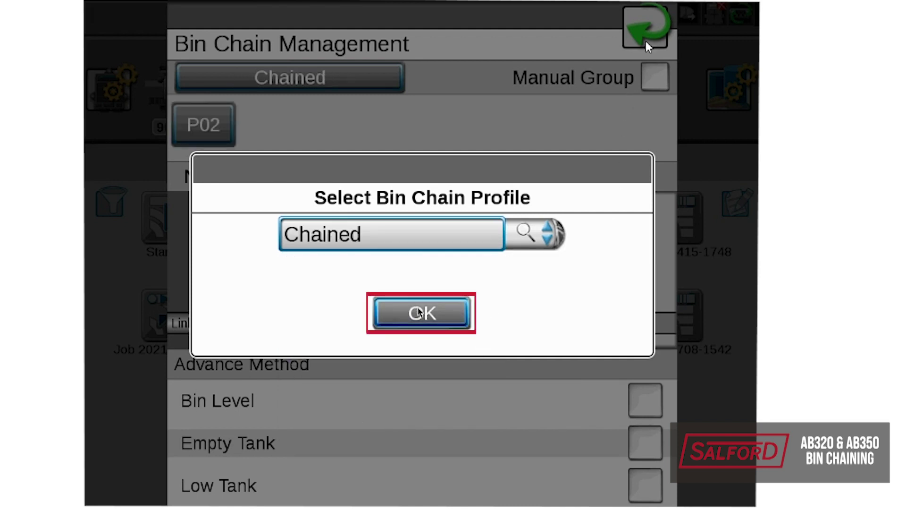
{"action": "left_click", "coordinate": [642, 34]}
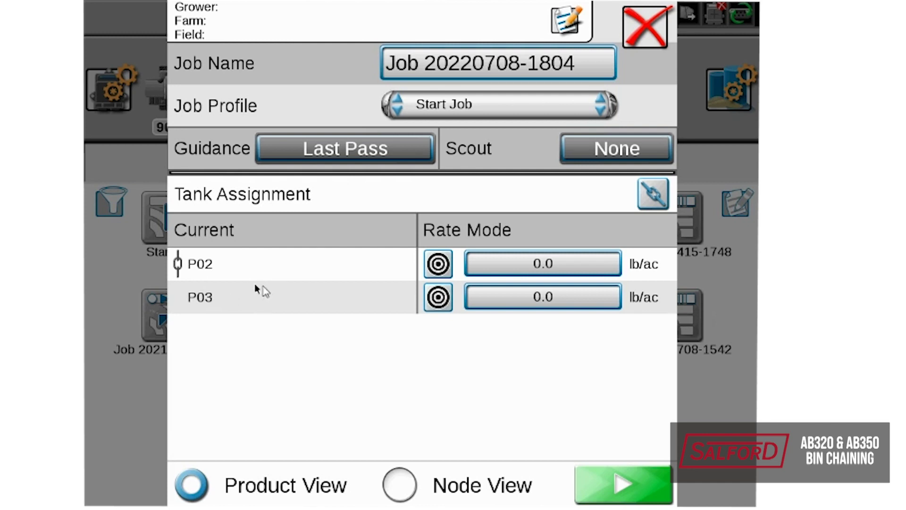
Step: Start the job so bin chain BC01 runs active on E02
{"action": "left_click", "coordinate": [650, 493]}
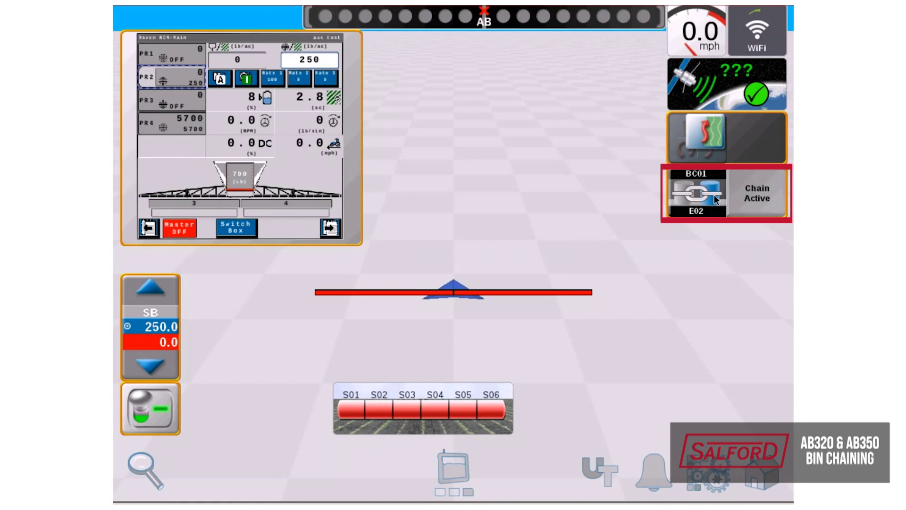
Step: Open Spring Blend's Bin Chain Settings from the BC01/E02 Chain Active tile
{"action": "left_click", "coordinate": [715, 198]}
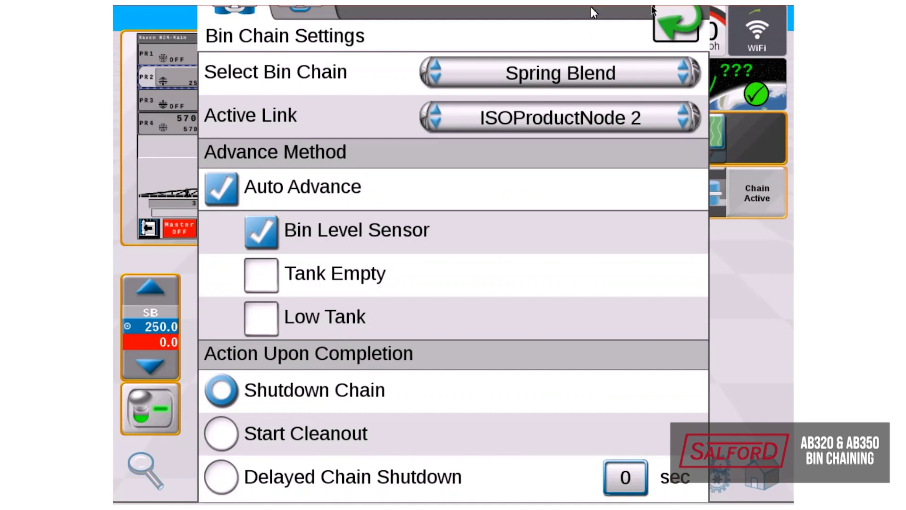
Step: View Spring Blend's link order, listing E02 first and E01 second
{"action": "left_click", "coordinate": [311, 16]}
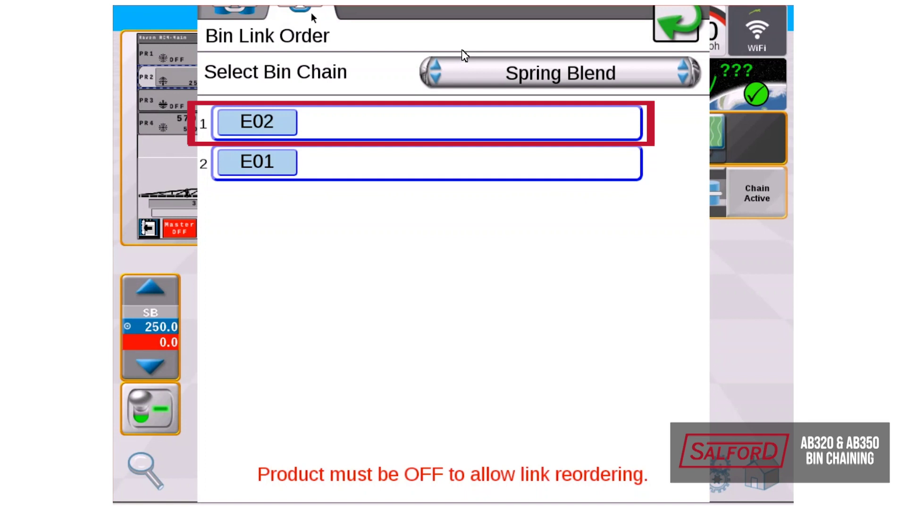
Step: Return to the run screen so Spring Blend's link 1 completes and the chain advances to E01
{"action": "left_click", "coordinate": [663, 24]}
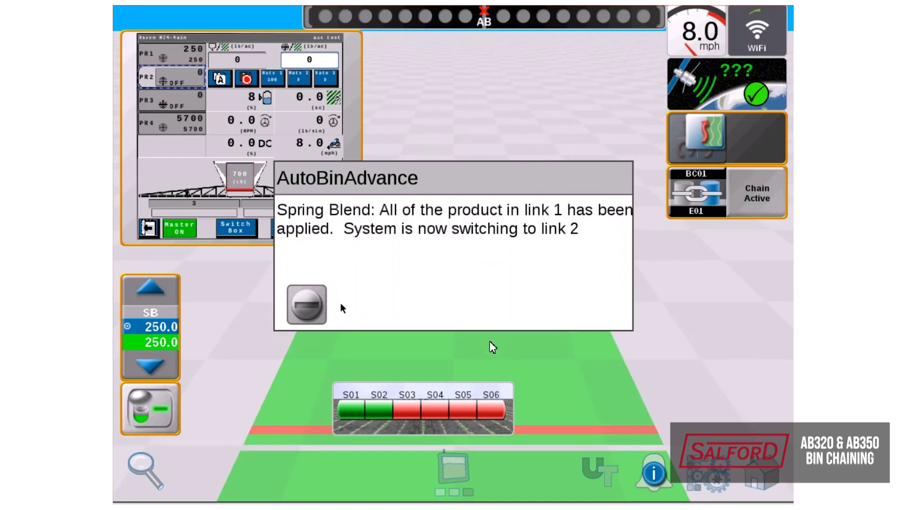
Step: Acknowledge the AutoBinAdvance notice that the chain switched to link 2, E01
{"action": "left_click", "coordinate": [308, 304]}
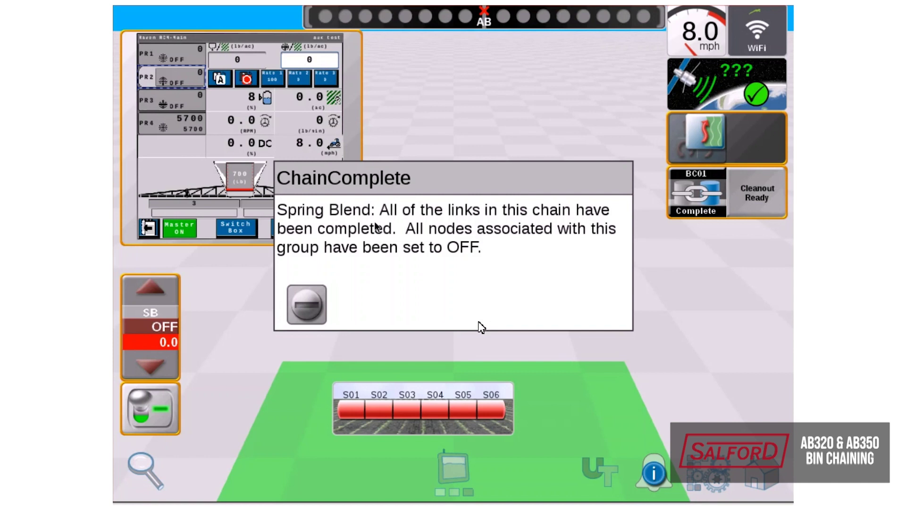
Step: Acknowledge the chain-complete notice and start cleanout on the BC01 Cleanout Ready tile
{"action": "left_click", "coordinate": [311, 305]}
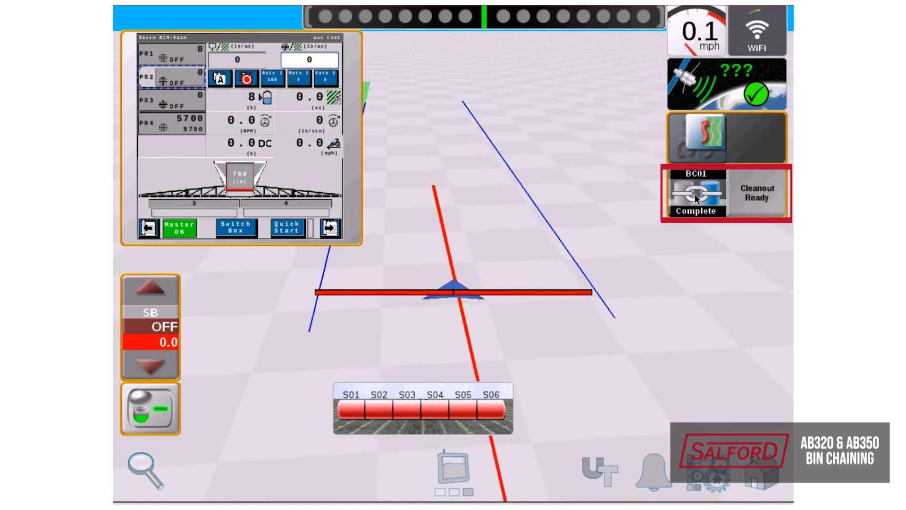
{"action": "left_click", "coordinate": [758, 197]}
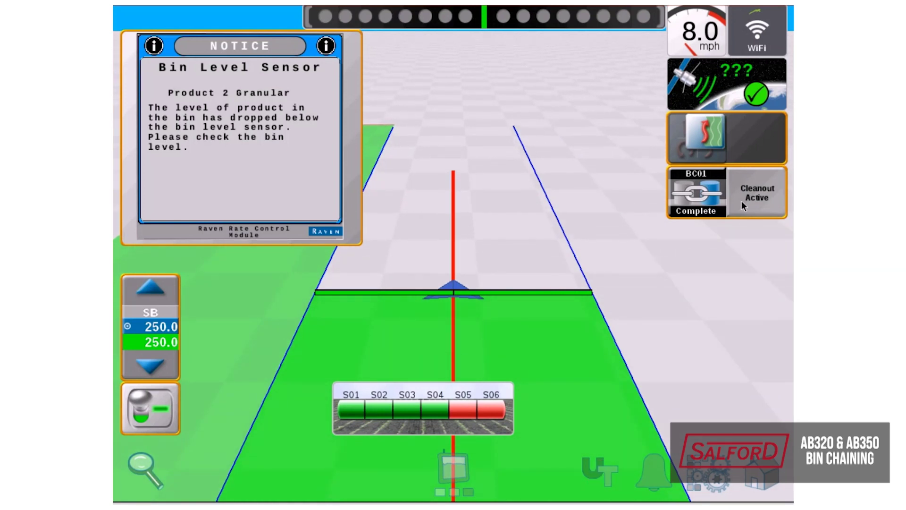
Step: Reset chain BC01 to its first link, E02, and confirm the reset
{"action": "left_click", "coordinate": [702, 198]}
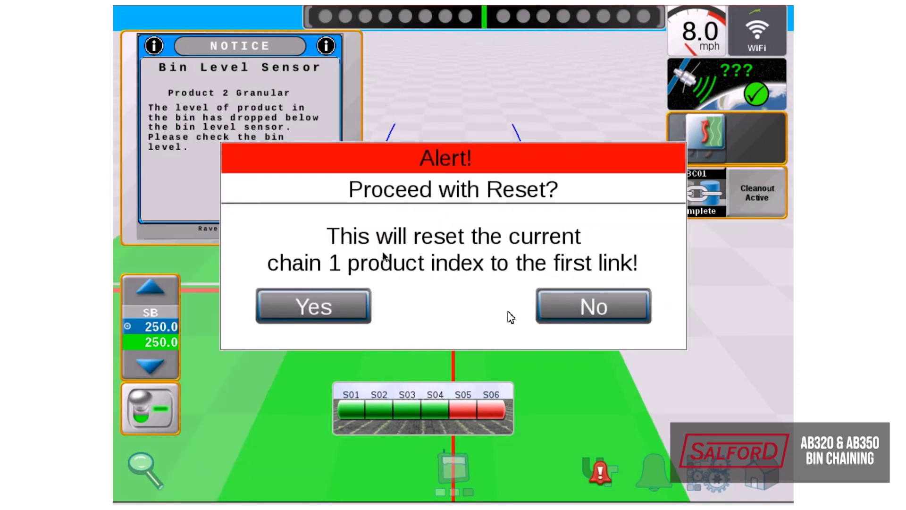
{"action": "left_click", "coordinate": [324, 309]}
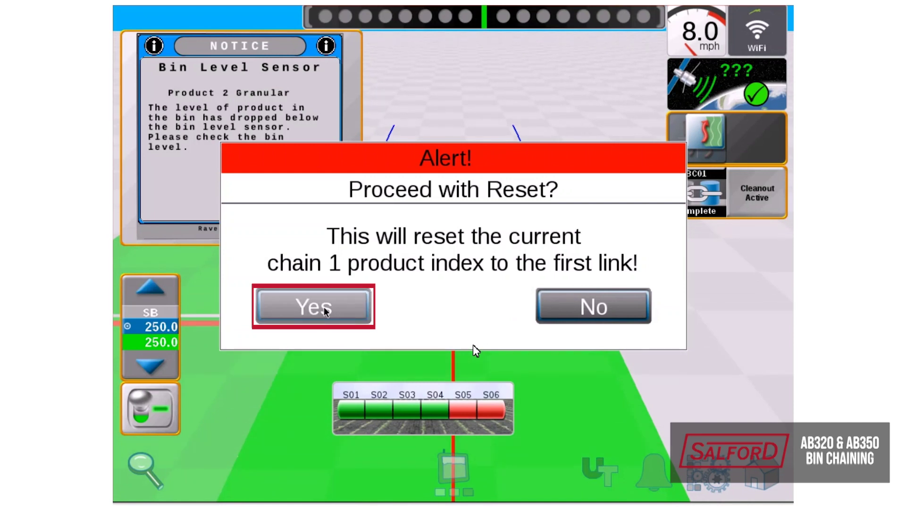